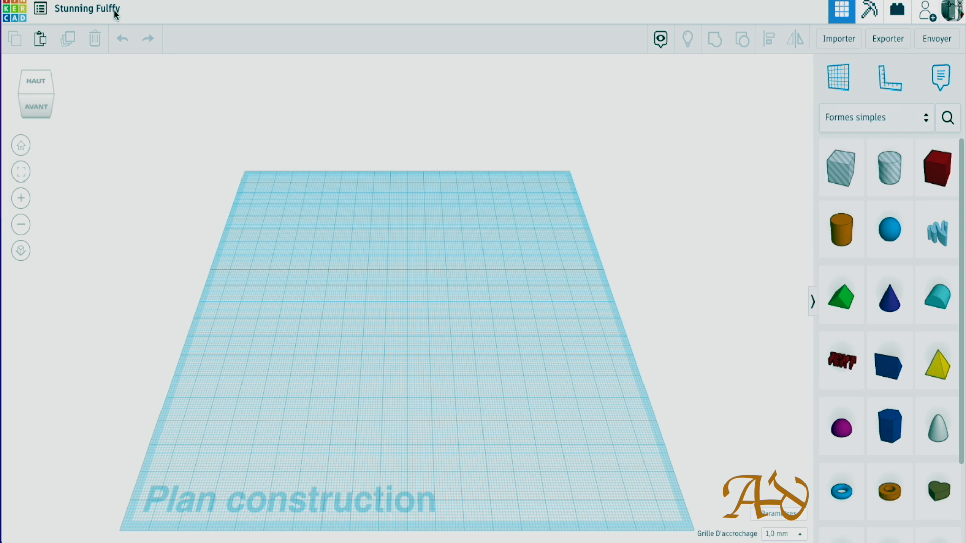
# Rename the design as TP Porte Clé NOM Prénom CLASSE.
pyautogui.click(88, 8)
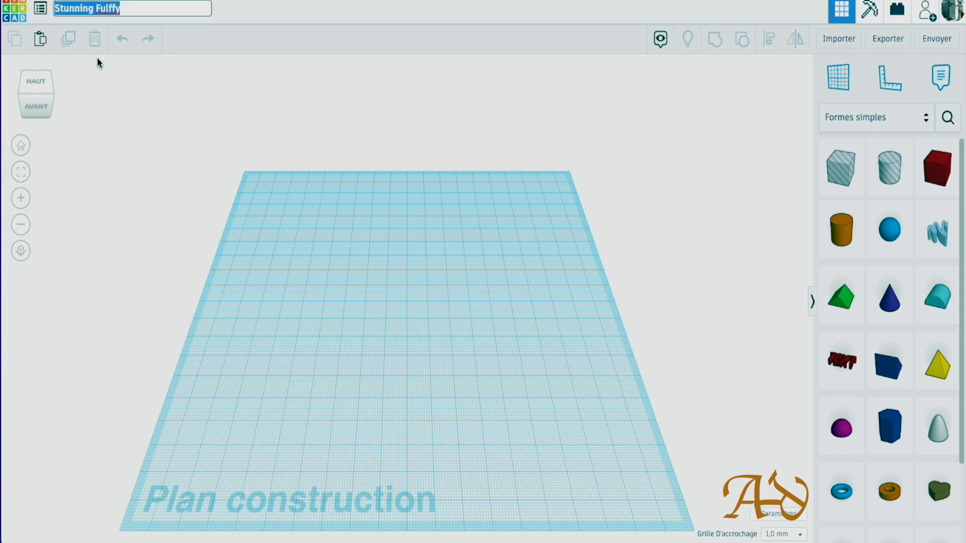
pyautogui.write('TP')
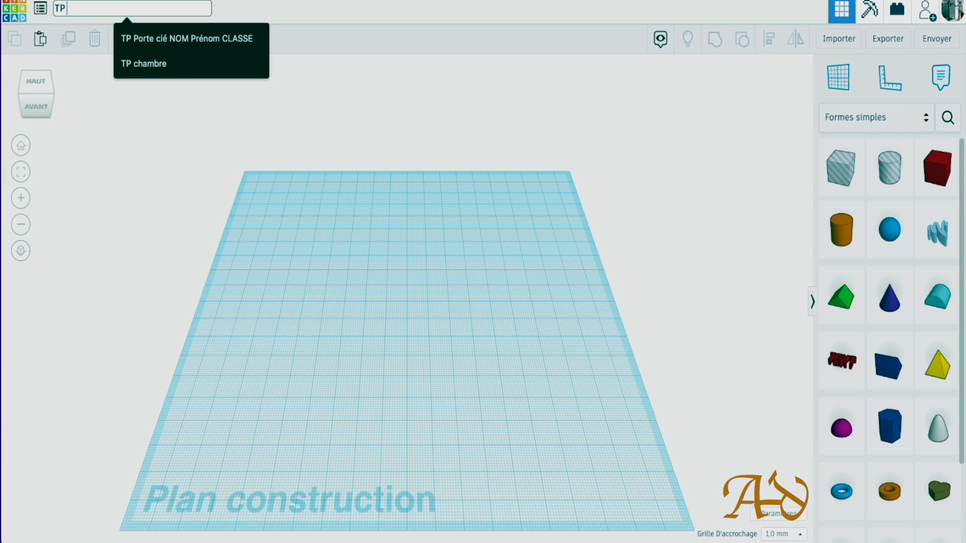
pyautogui.write(' cl')
pyautogui.press('BackSpace')
pyautogui.press('BackSpace')
pyautogui.write('Porte Clé NOM Prénom CLASSE')
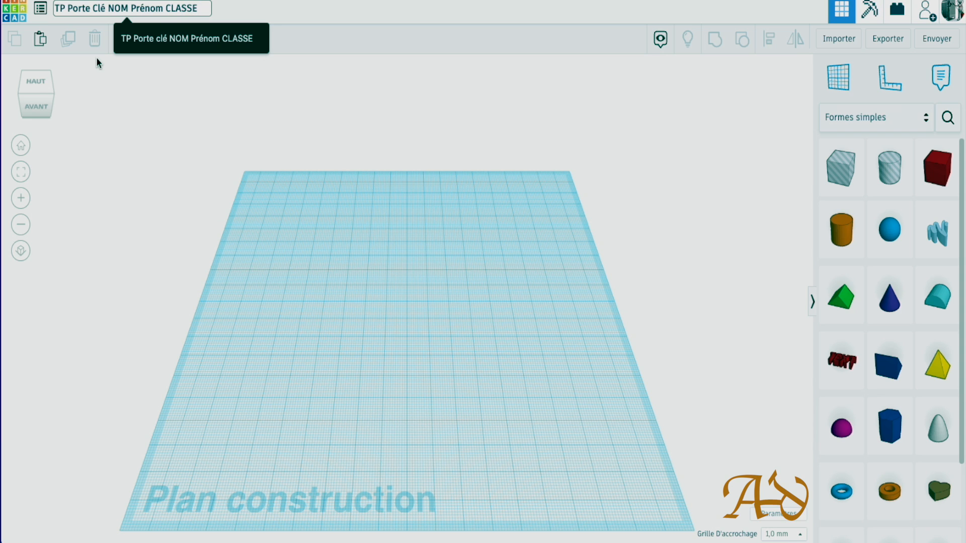
pyautogui.click(246, 95)
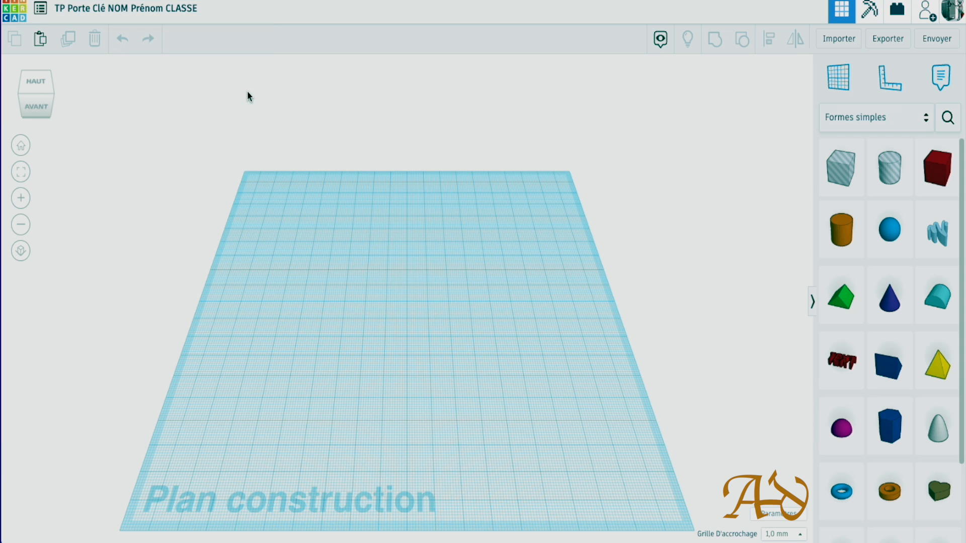
# Place a solid box on the workplane and make it 50 mm long and 5 mm high.
pyautogui.moveTo(936, 166); pyautogui.dragTo(377, 295)
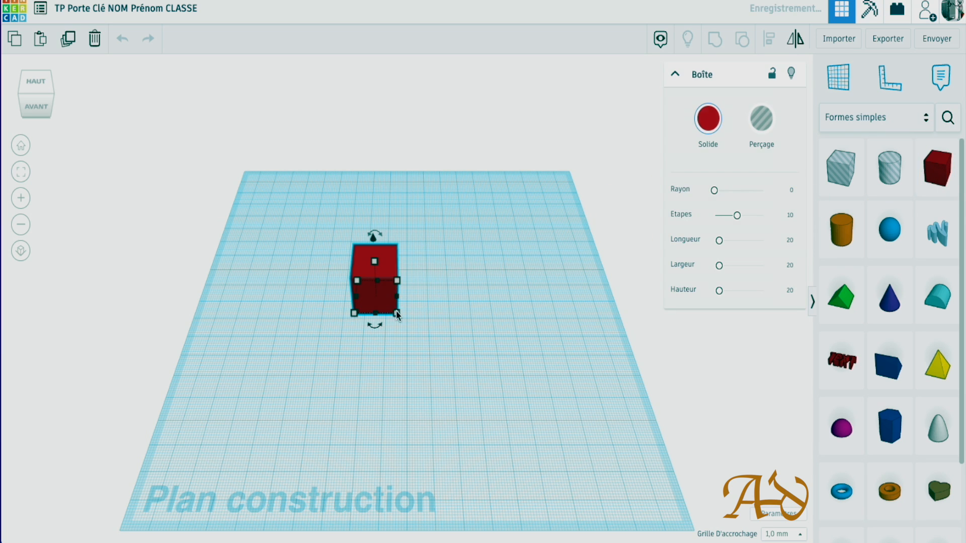
pyautogui.moveTo(373, 262)
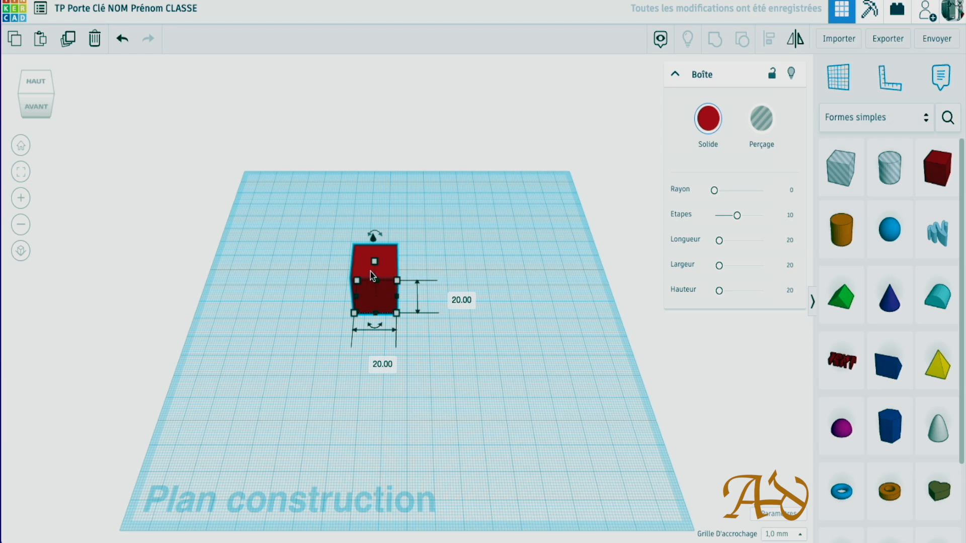
pyautogui.click(385, 363)
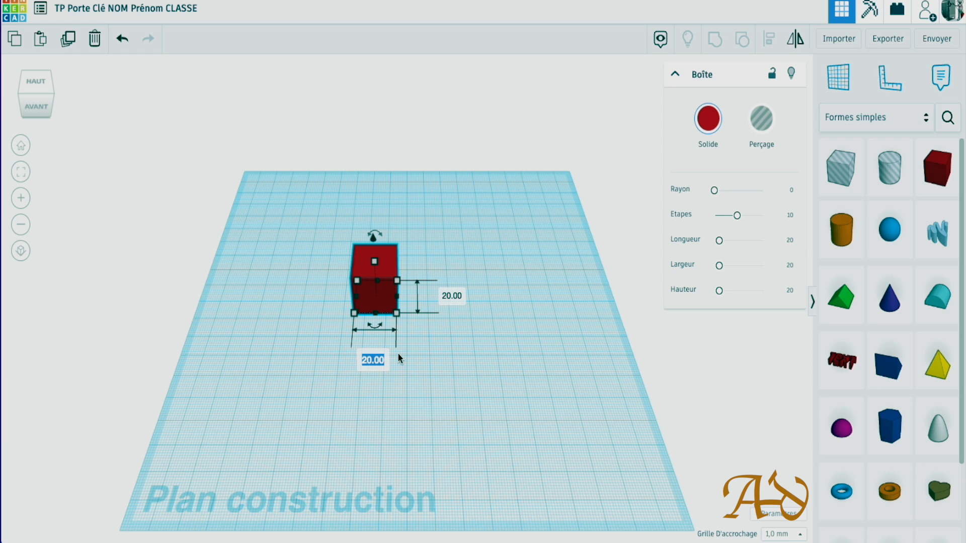
pyautogui.write('50')
pyautogui.press('Return')
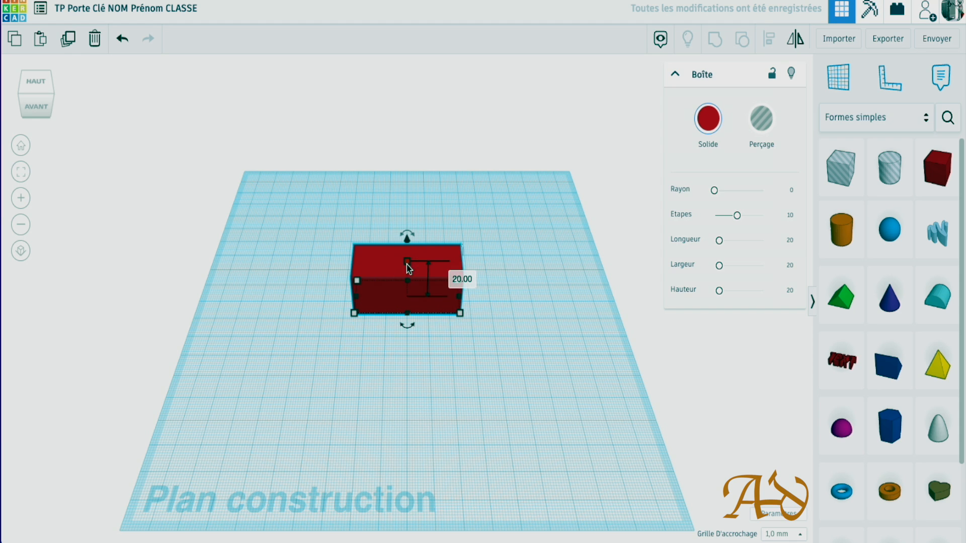
pyautogui.click(462, 278)
pyautogui.write('5')
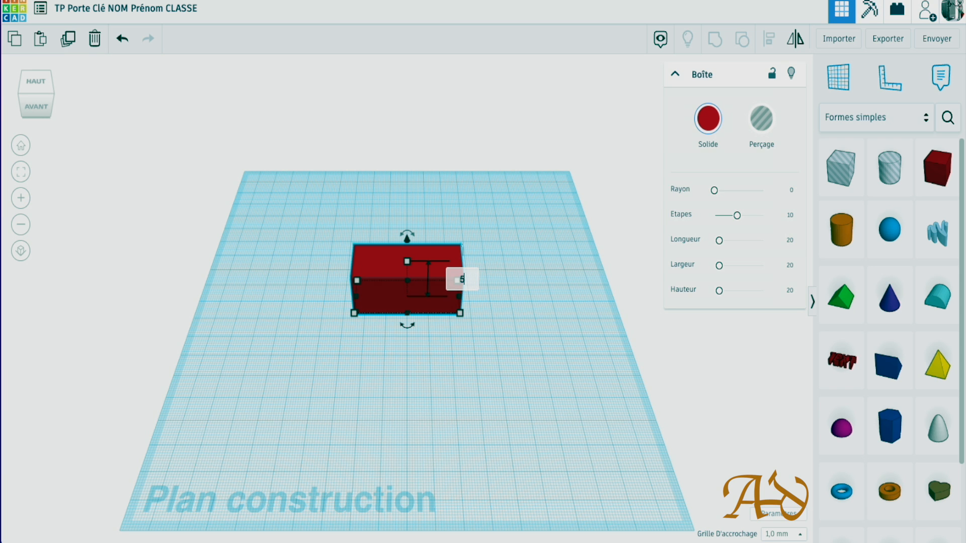
pyautogui.press('Return')
# Place a text shape on the box and set its length to 40 mm.
pyautogui.moveTo(468, 361); pyautogui.dragTo(463, 410, button='right')
pyautogui.moveTo(468, 362); pyautogui.dragTo(519, 352, button='right')
pyautogui.rightClick(502, 332)
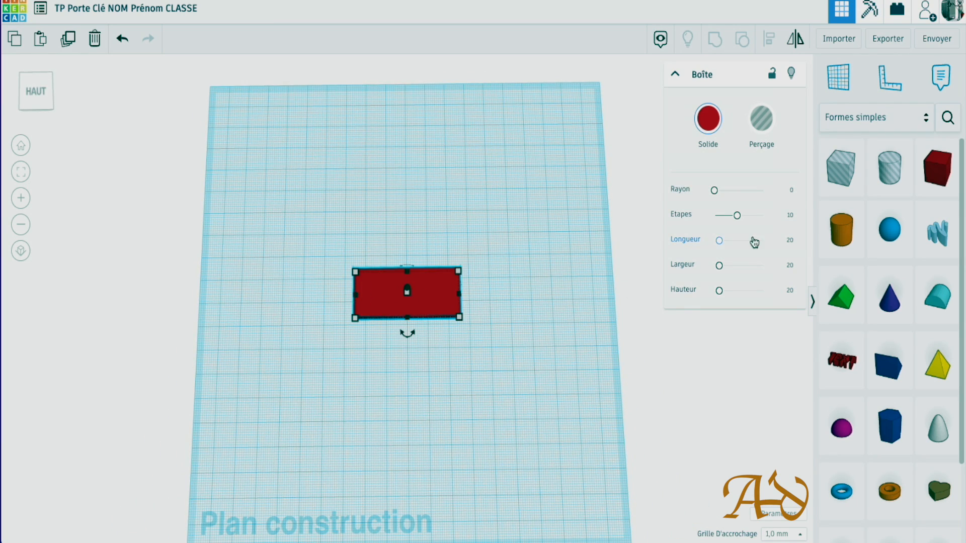
pyautogui.click(843, 364)
pyautogui.moveTo(842, 363); pyautogui.dragTo(419, 295)
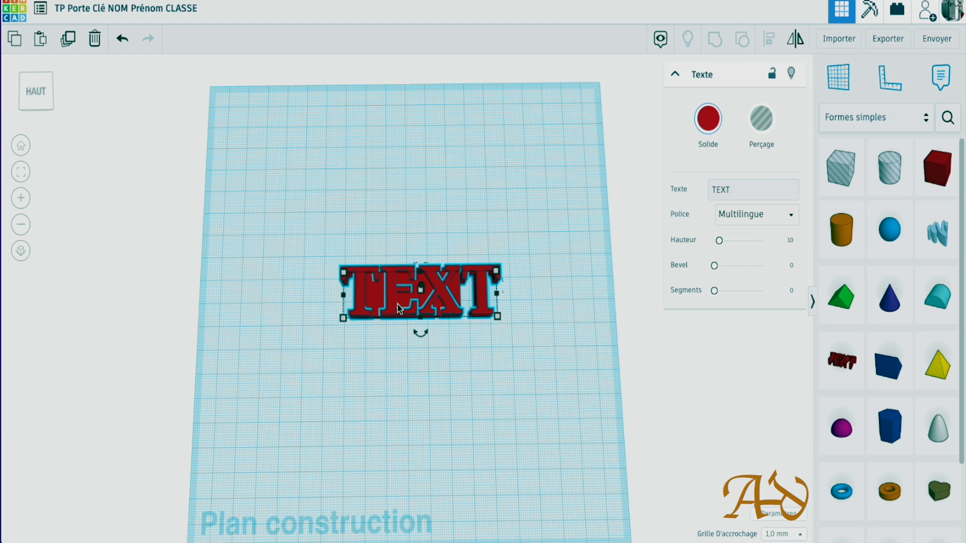
pyautogui.click(421, 377)
pyautogui.write('40')
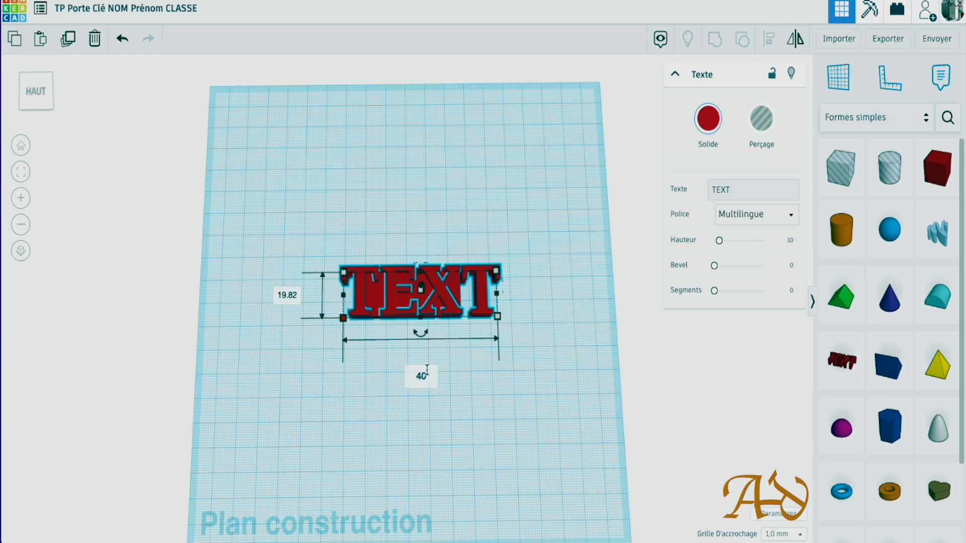
pyautogui.press('Return')
# Change the wording of the text shape to TECHNOLOGIE.
pyautogui.doubleClick(732, 190)
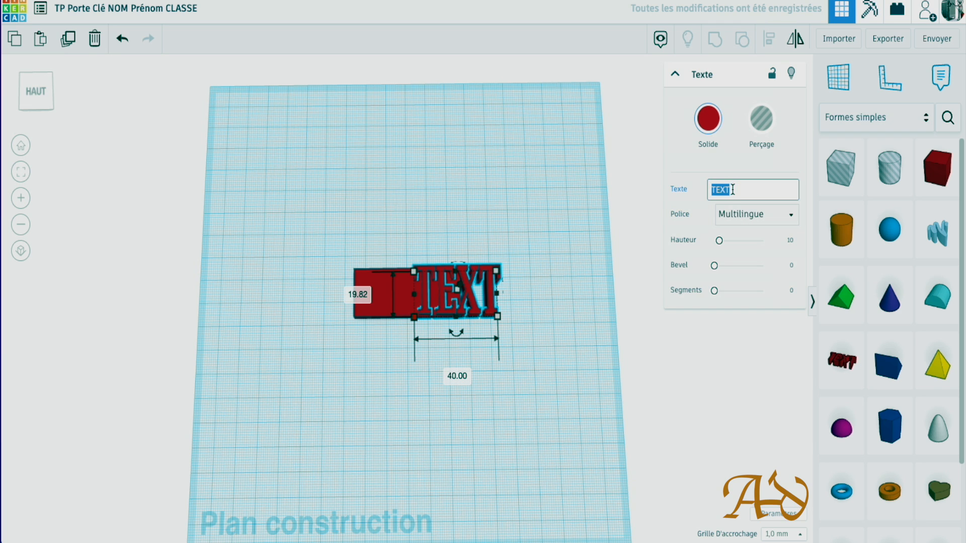
pyautogui.write('TECHNOLOGIE')
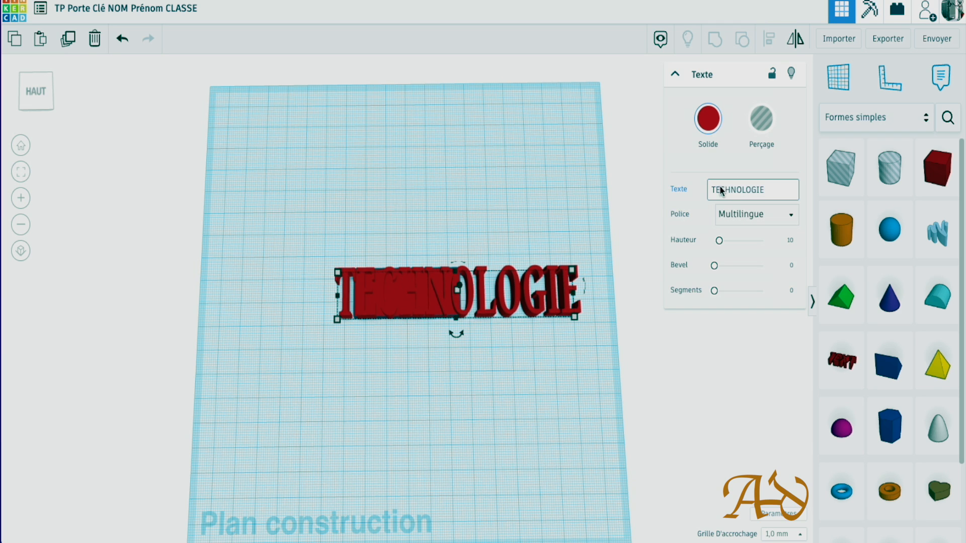
pyautogui.press('Return')
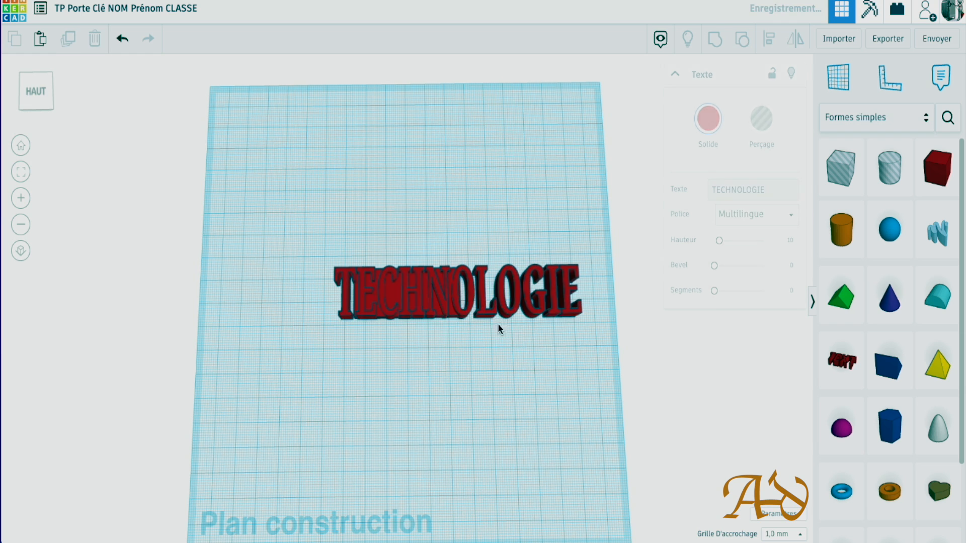
# Resize the TECHNOLOGIE text to 40 mm long by 15 mm wide and centre it on the box.
pyautogui.click(575, 317)
pyautogui.write('40')
pyautogui.press('Return')
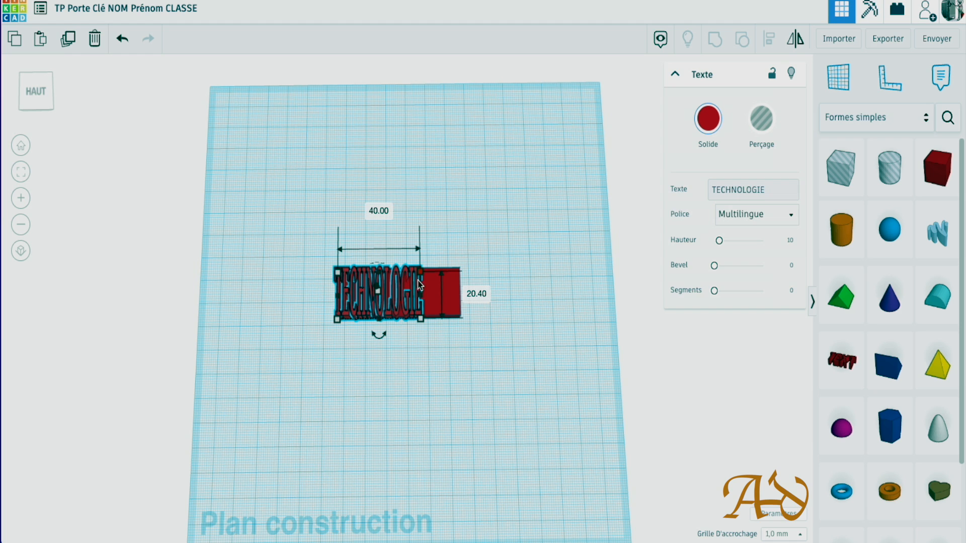
pyautogui.click(477, 296)
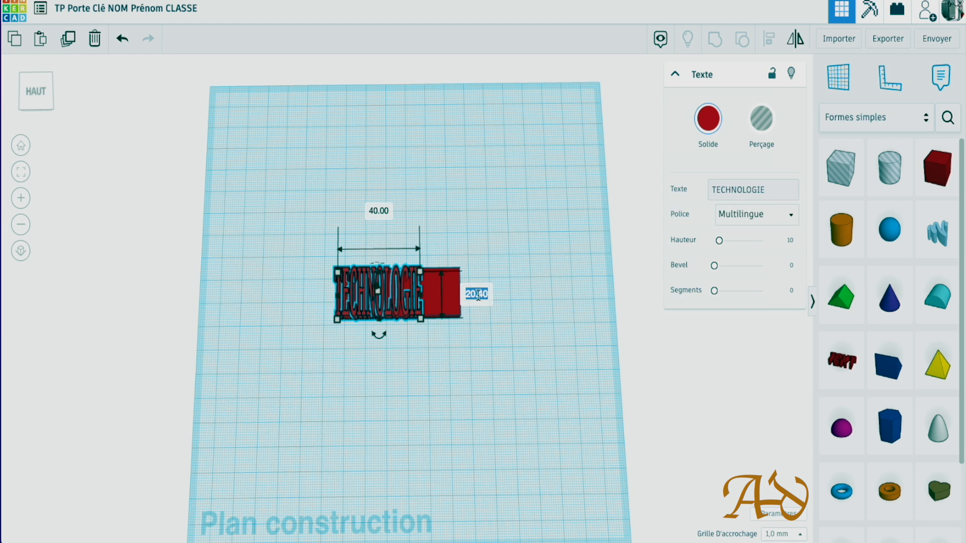
pyautogui.write('15')
pyautogui.press('Return')
pyautogui.moveTo(397, 308); pyautogui.dragTo(429, 302)
# Set the height of the TECHNOLOGIE text to 6 mm.
pyautogui.moveTo(484, 352); pyautogui.dragTo(593, 261, button='right')
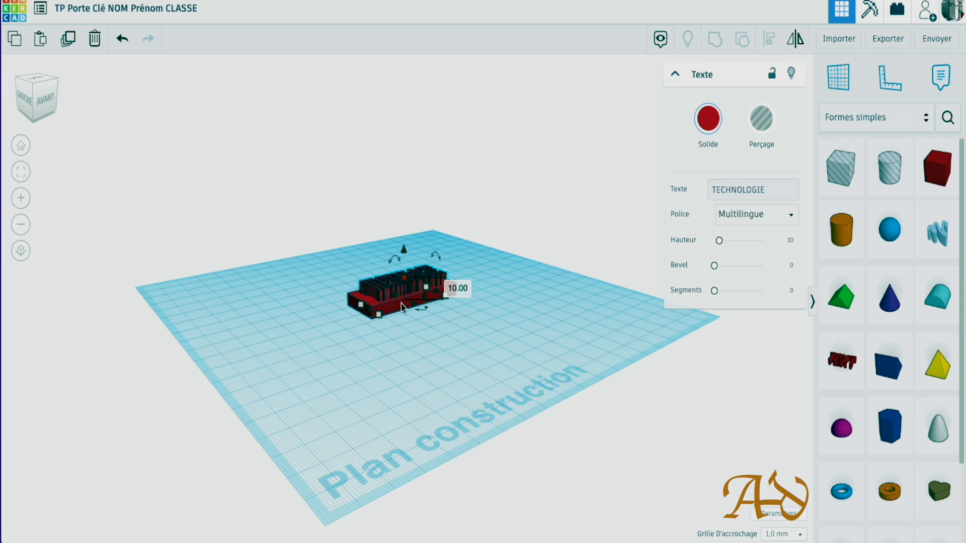
pyautogui.click(453, 289)
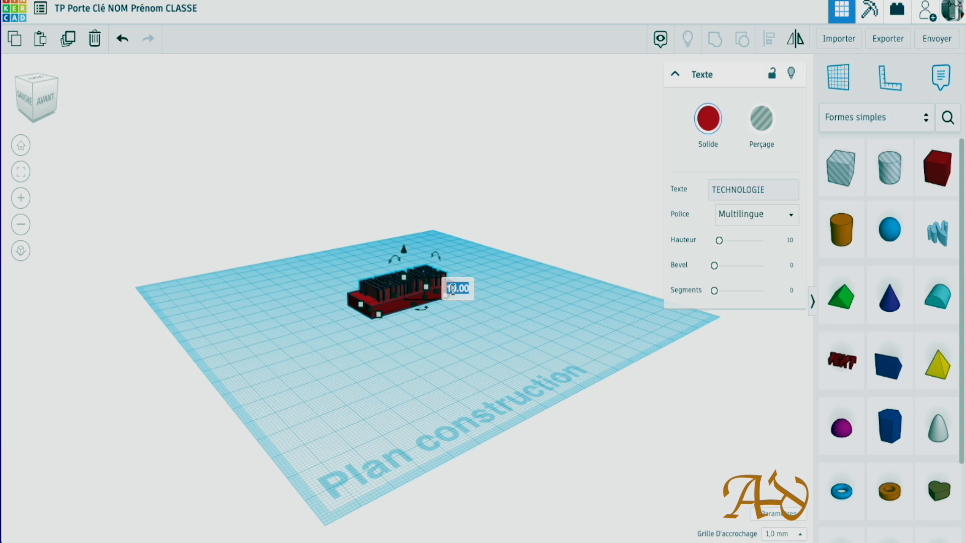
pyautogui.write('6')
pyautogui.press('Return')
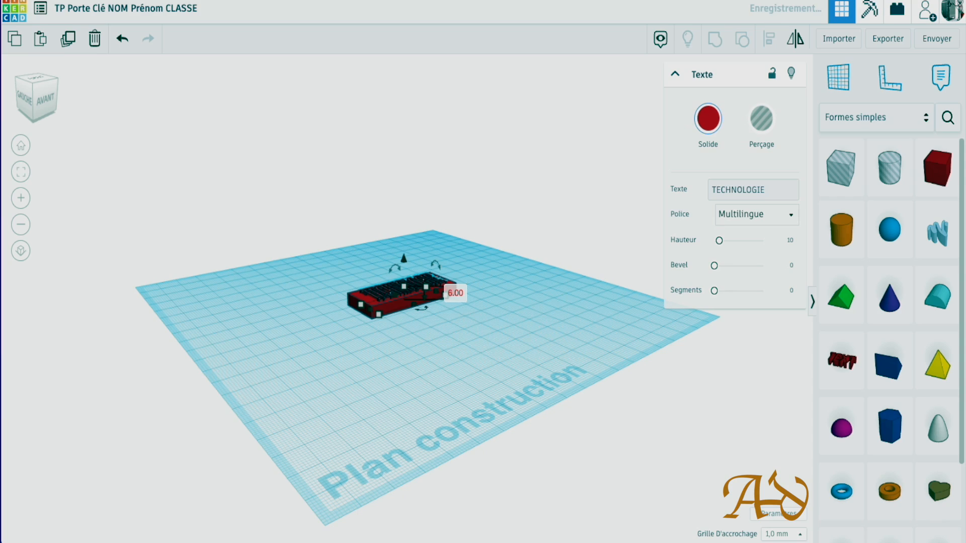
# Place a tube overlapping the short end of the box before the letter T, aligned with the box's width.
pyautogui.moveTo(452, 346); pyautogui.dragTo(447, 385, button='right')
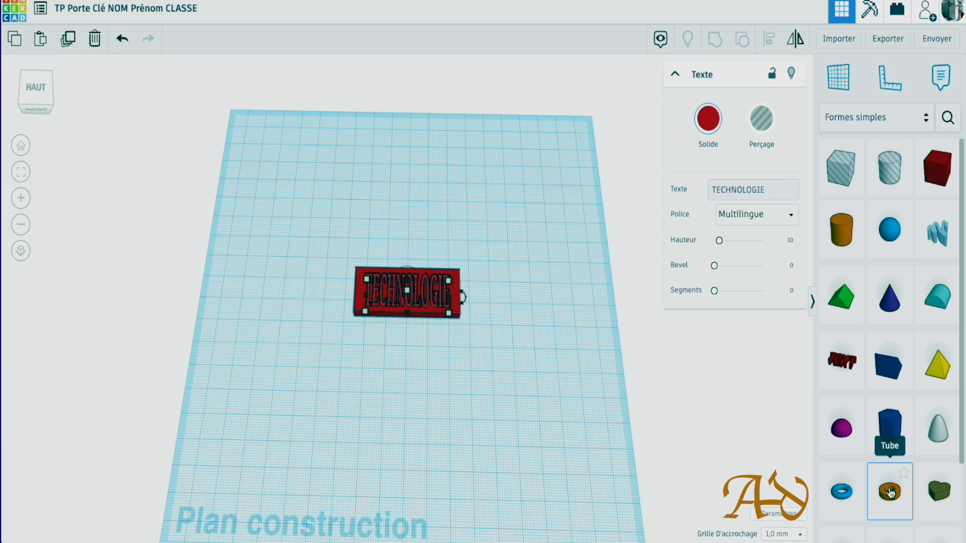
pyautogui.moveTo(890, 495); pyautogui.dragTo(348, 297)
pyautogui.scroll(5, 347, 299)
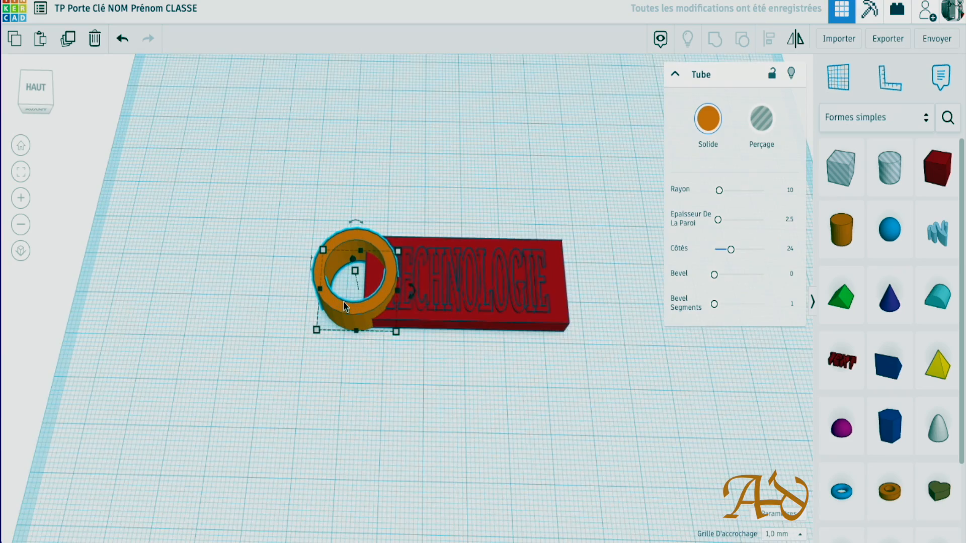
pyautogui.moveTo(248, 296); pyautogui.dragTo(266, 328, button='right')
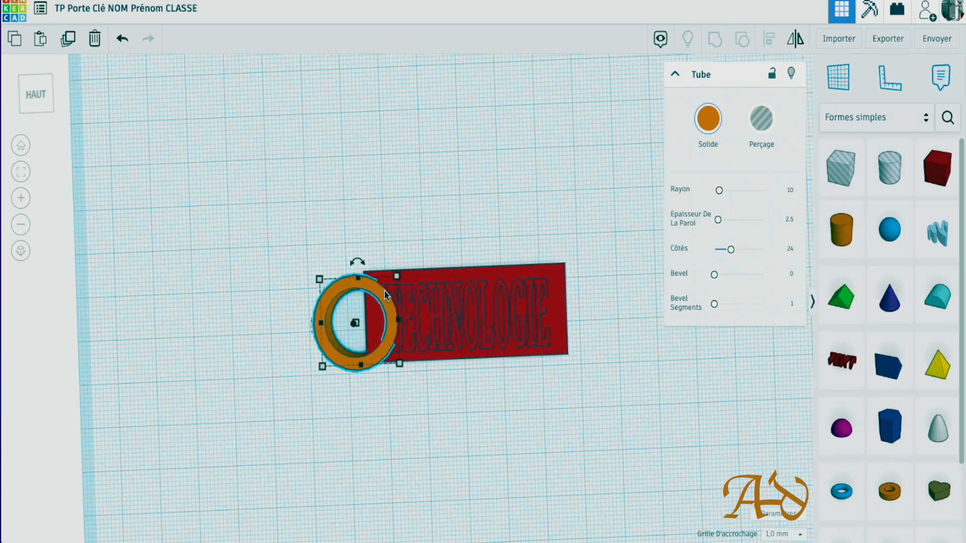
pyautogui.moveTo(365, 292); pyautogui.dragTo(362, 283)
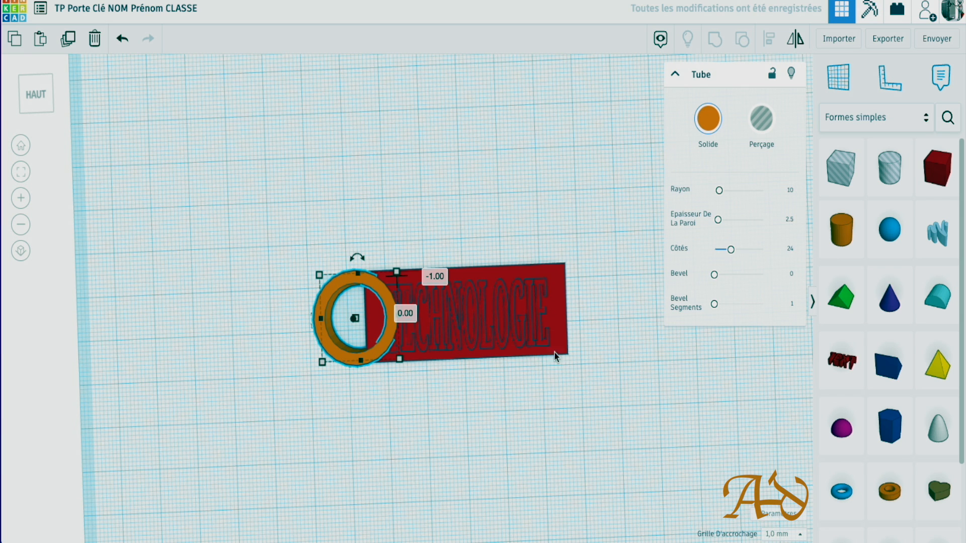
# Set the tube's height to 5 mm.
pyautogui.moveTo(457, 415); pyautogui.dragTo(460, 267, button='right')
pyautogui.click(419, 219)
pyautogui.write('5')
pyautogui.press('Return')
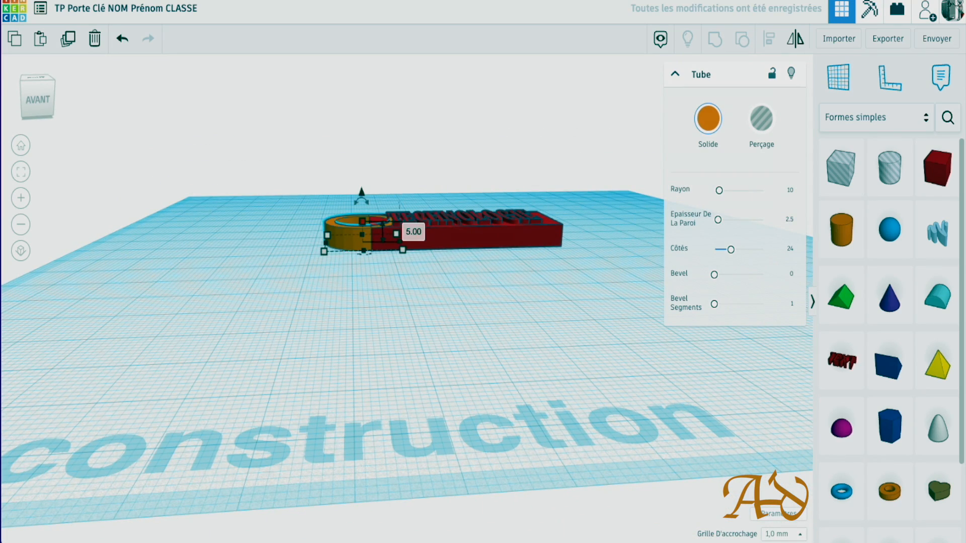
# Group the tube, box and text into one shape.
pyautogui.moveTo(481, 324); pyautogui.dragTo(460, 451, button='right')
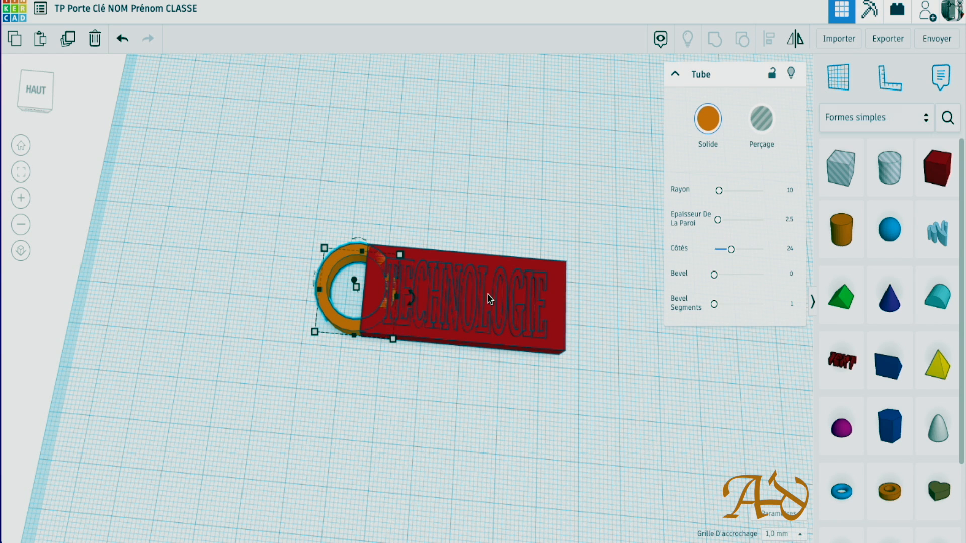
pyautogui.moveTo(597, 232); pyautogui.dragTo(272, 363)
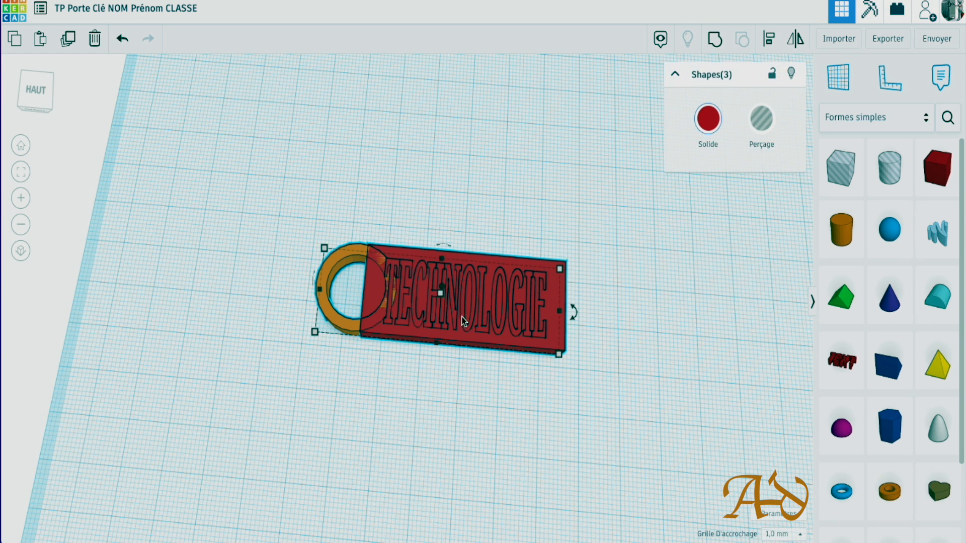
pyautogui.click(716, 39)
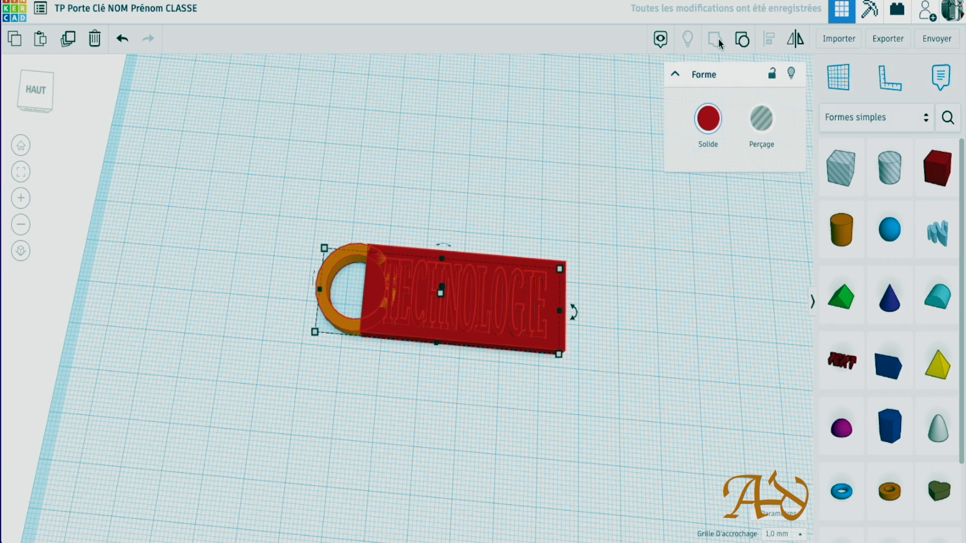
pyautogui.click(656, 272)
pyautogui.moveTo(649, 355); pyautogui.dragTo(656, 403, button='right')
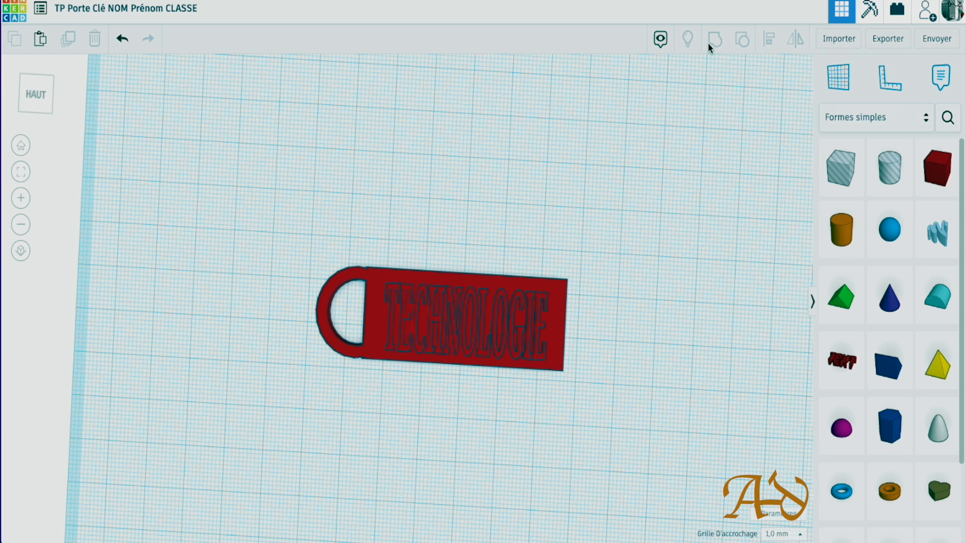
# Ungroup the key ring and shift its three shapes two grid steps along its length, toward the end of the text.
pyautogui.click(559, 285)
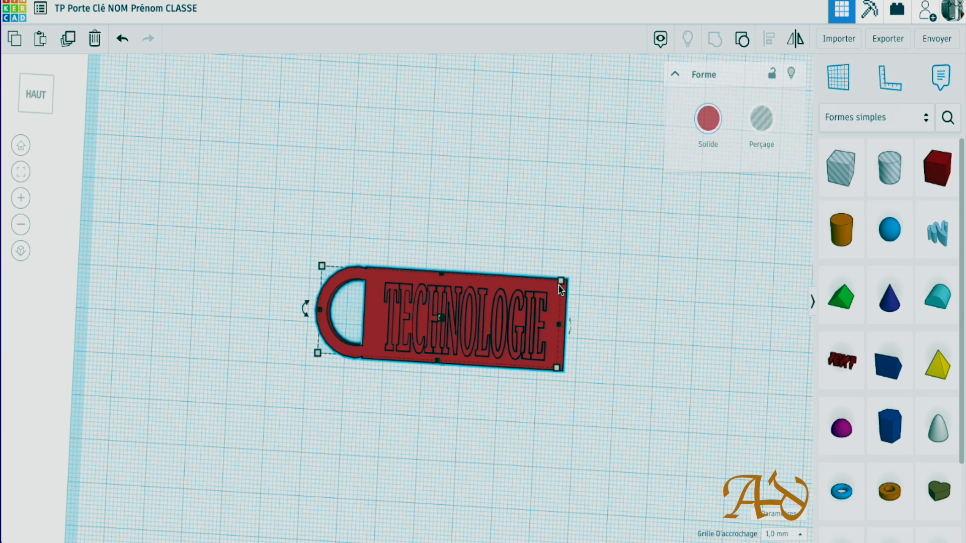
pyautogui.click(742, 40)
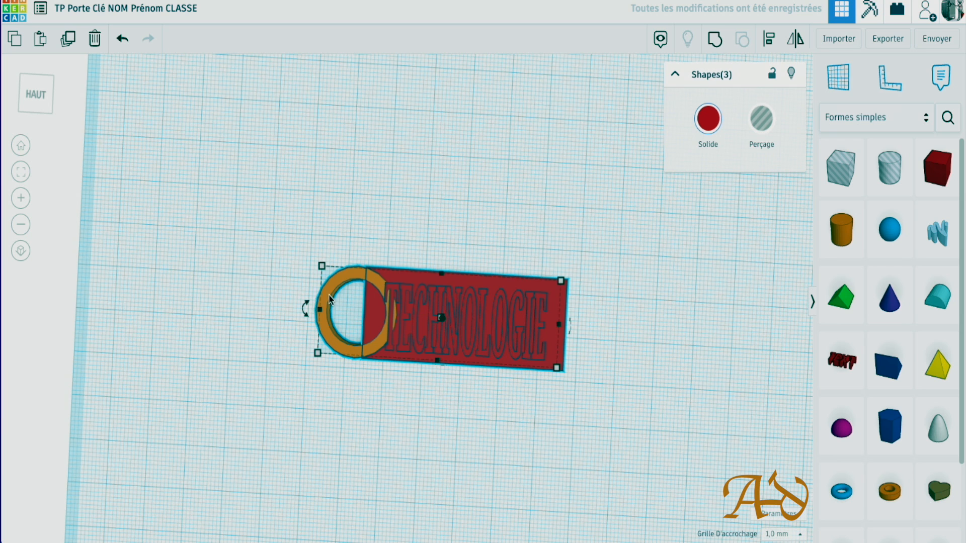
pyautogui.press('Right')
pyautogui.press('Right')
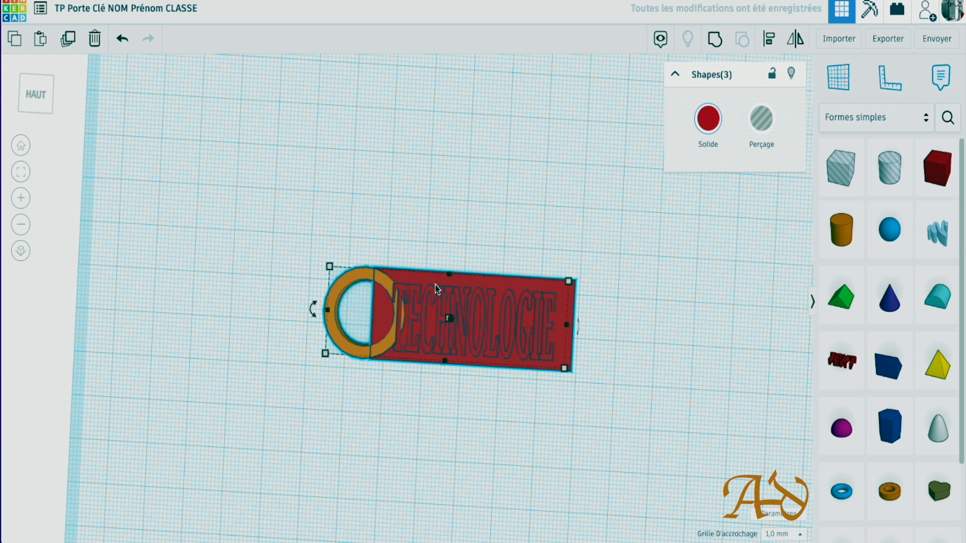
# Move the tube slightly further into the box and group it with the box and the text.
pyautogui.click(399, 265)
pyautogui.click(361, 276)
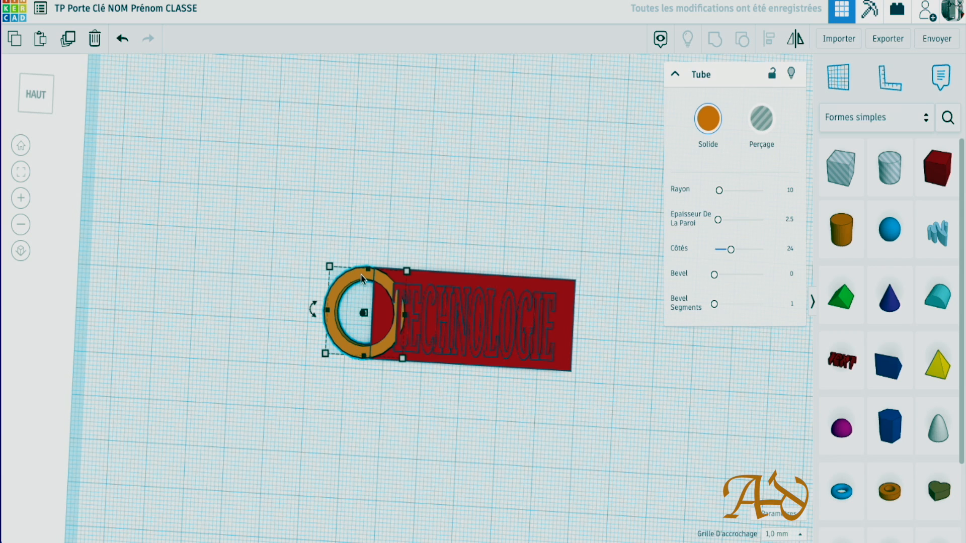
pyautogui.moveTo(361, 278); pyautogui.dragTo(365, 280)
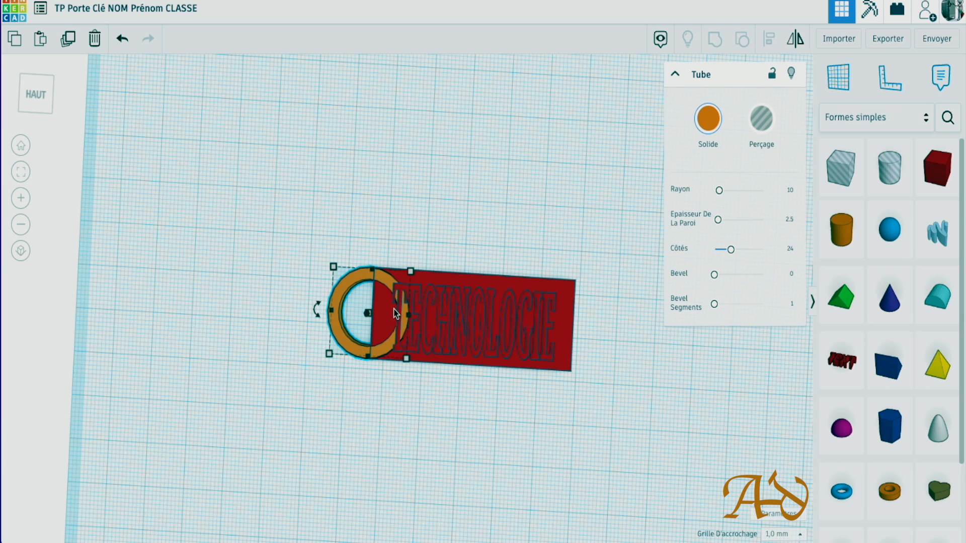
pyautogui.moveTo(609, 240); pyautogui.dragTo(309, 387)
pyautogui.click(714, 38)
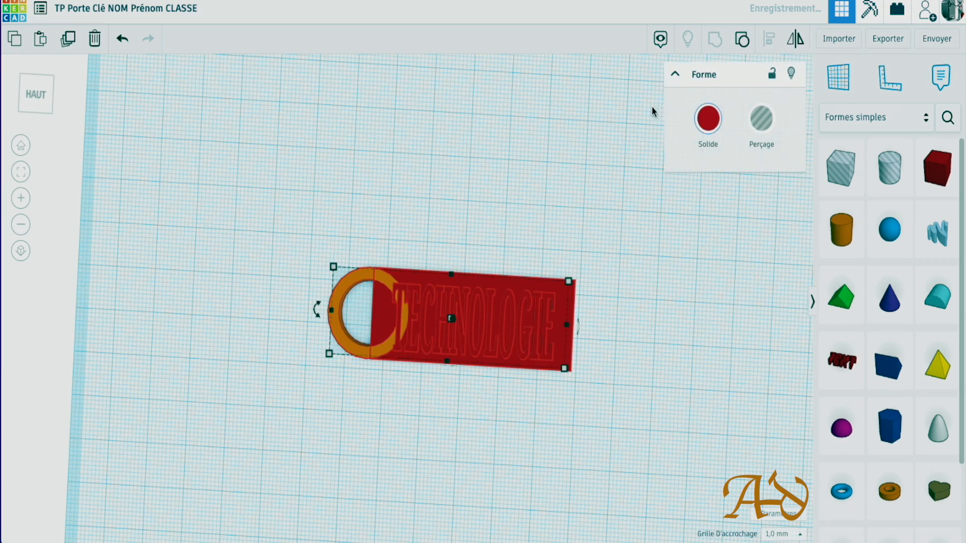
# Ungroup the key ring and move the tube one grid step further into the box, toward the text.
pyautogui.click(553, 182)
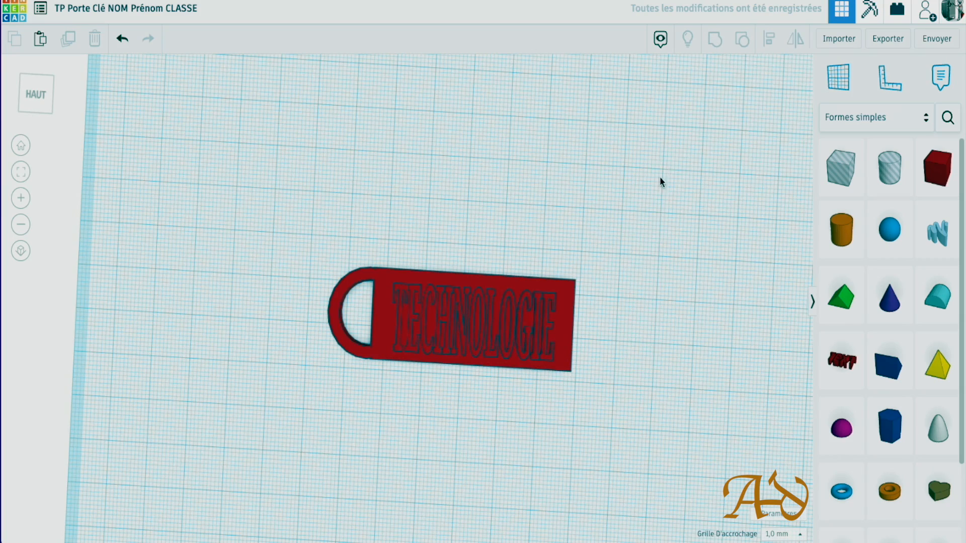
pyautogui.moveTo(578, 342); pyautogui.dragTo(498, 392, button='right')
pyautogui.scroll(3, 382, 330)
pyautogui.moveTo(349, 384); pyautogui.dragTo(424, 409, button='right')
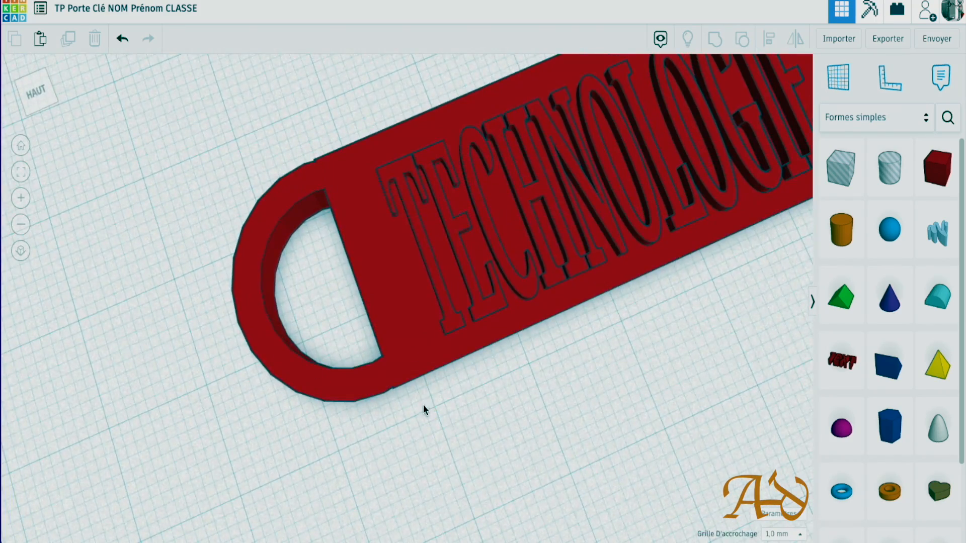
pyautogui.click(367, 183)
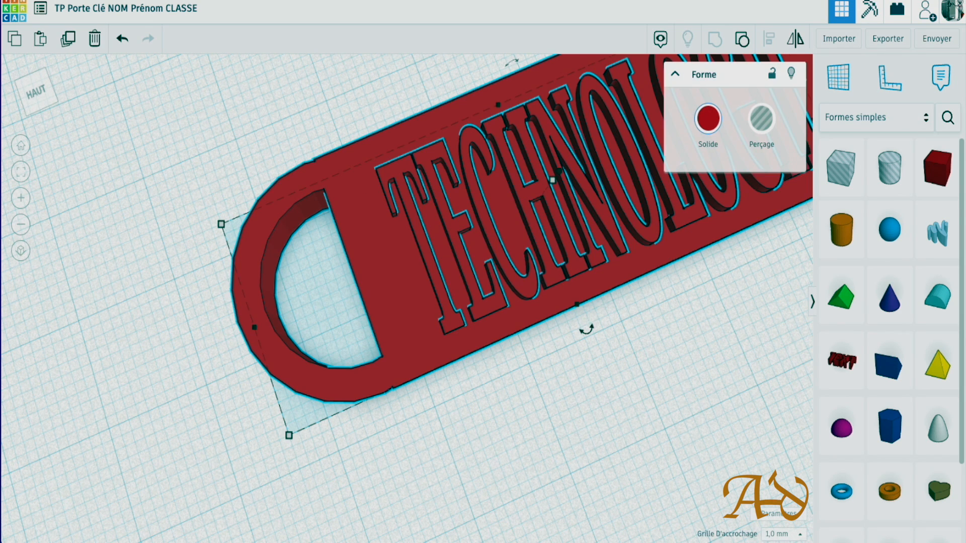
pyautogui.click(742, 39)
pyautogui.click(289, 172)
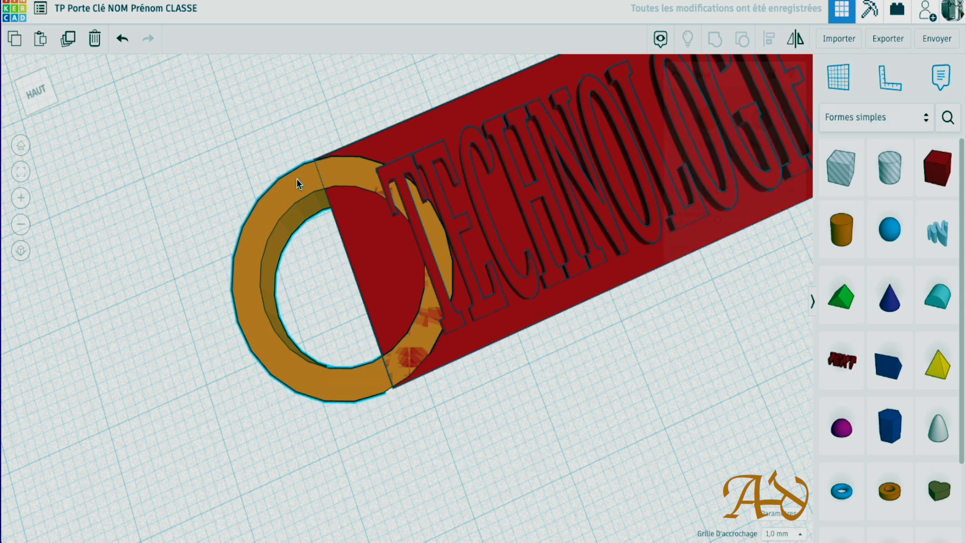
pyautogui.click(296, 179)
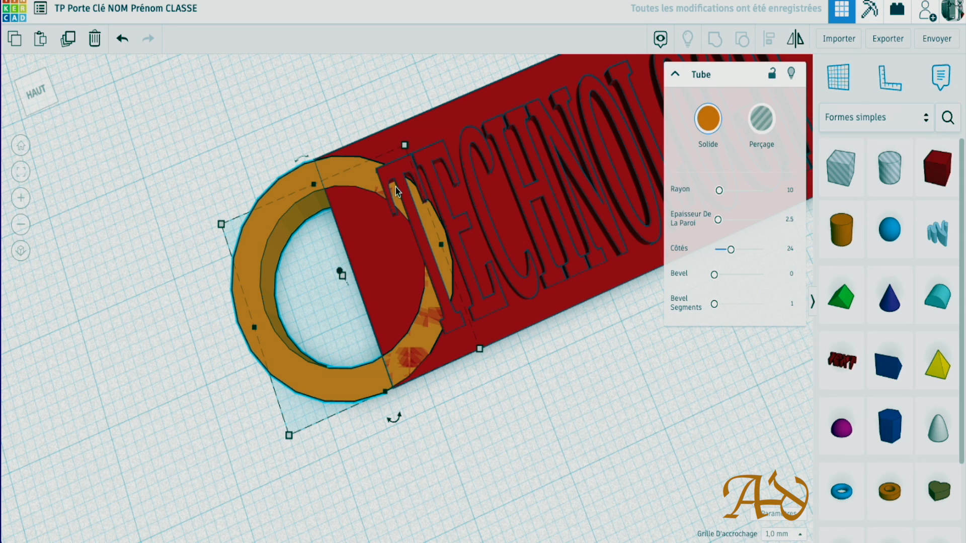
pyautogui.press('Right')
# Group the tube, box and text again into one shape and deselect it.
pyautogui.click(335, 109)
pyautogui.moveTo(82, 134); pyautogui.dragTo(877, 347)
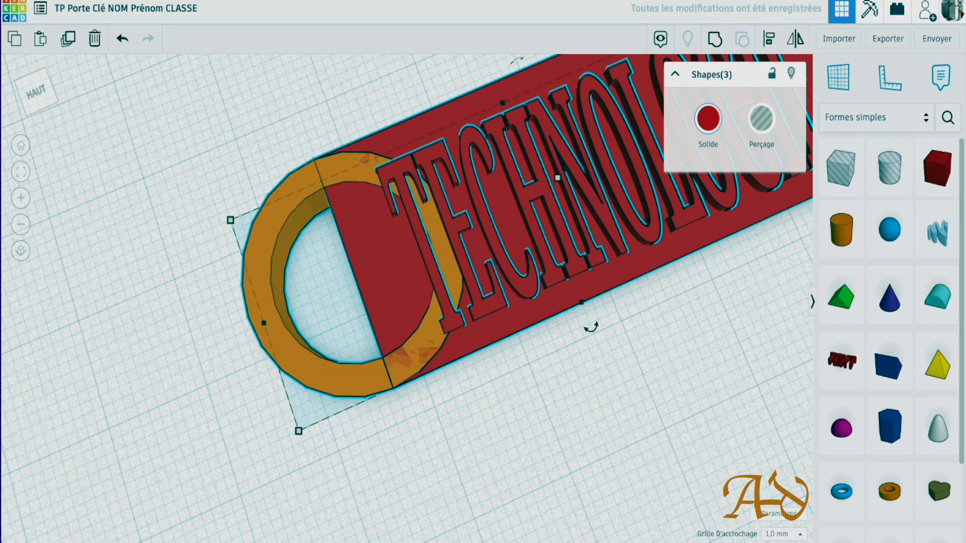
pyautogui.click(714, 38)
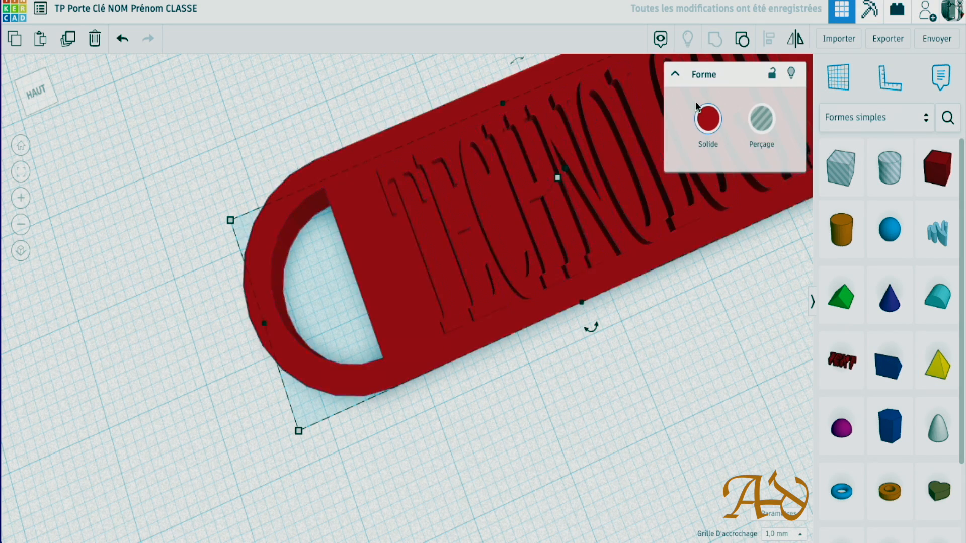
pyautogui.click(660, 302)
# Change the solid colour of the grouped key ring to the dark green preset.
pyautogui.moveTo(449, 396); pyautogui.dragTo(394, 414, button='right')
pyautogui.click(412, 274)
pyautogui.click(708, 119)
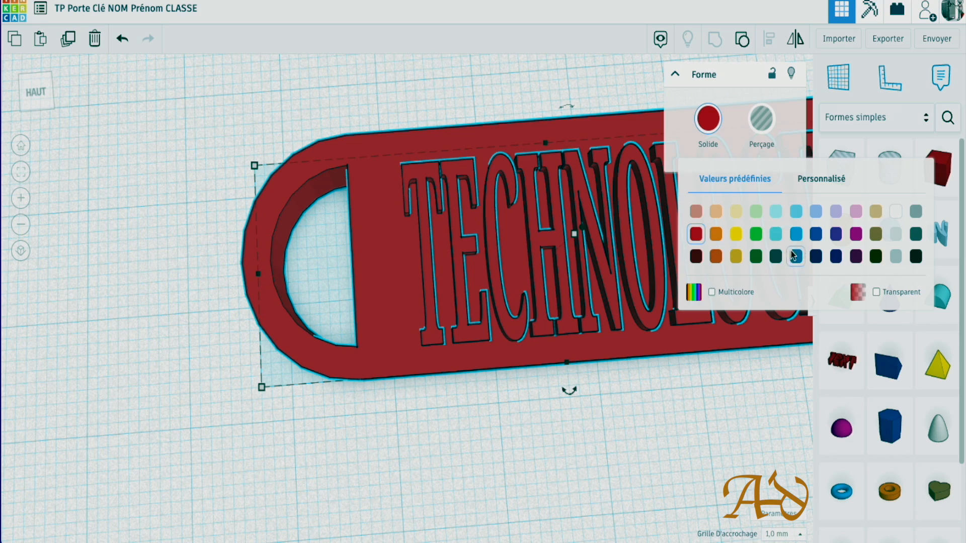
pyautogui.click(755, 256)
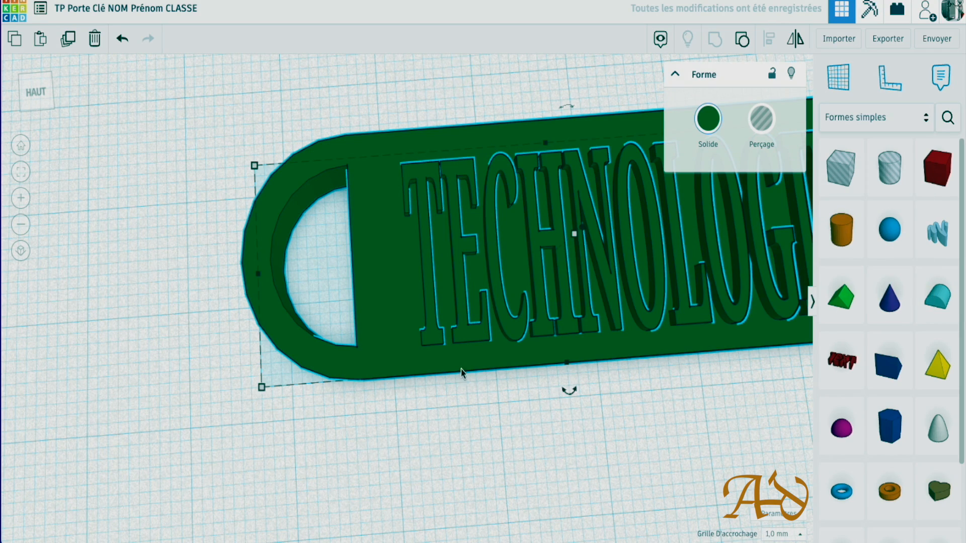
# Examine the finished key ring from above and from the front, checking the loop and the raised TECHNOLOGIE text.
pyautogui.scroll(-5, 473, 338)
pyautogui.moveTo(657, 279); pyautogui.dragTo(737, 244, button='right')
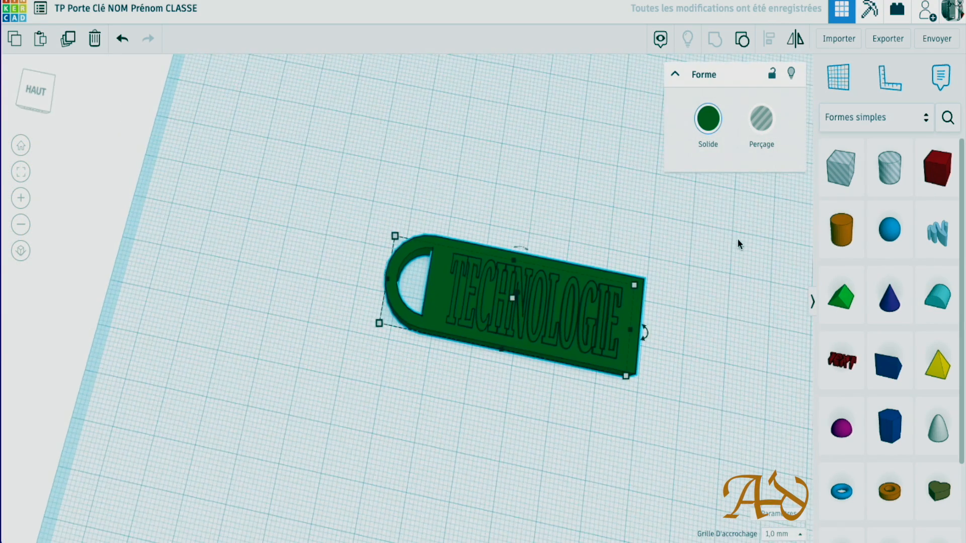
pyautogui.moveTo(681, 215); pyautogui.dragTo(396, 152, button='middle')
pyautogui.moveTo(579, 314); pyautogui.dragTo(614, 377, button='right')
pyautogui.scroll(3, 556, 292)
pyautogui.click(480, 273)
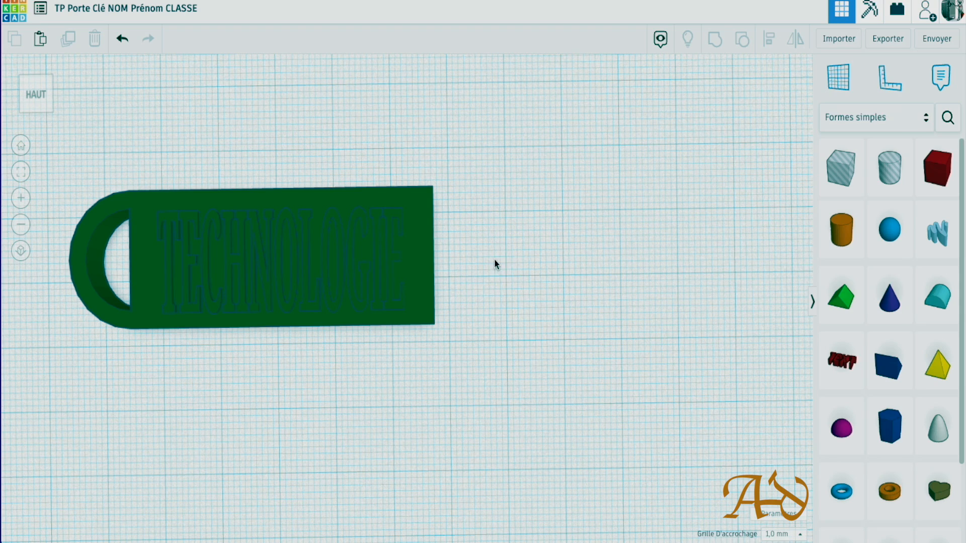
pyautogui.moveTo(498, 313); pyautogui.dragTo(472, 244, button='right')
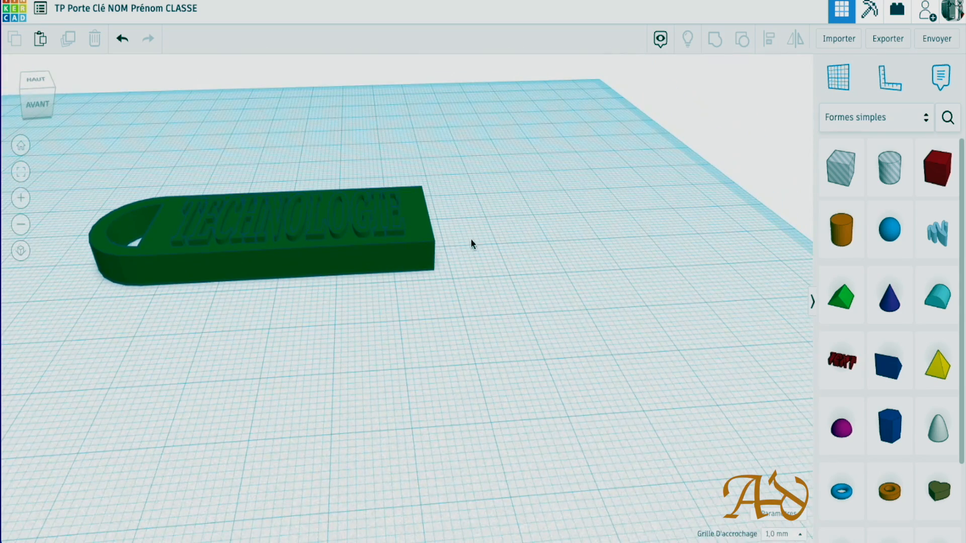
pyautogui.click(434, 249)
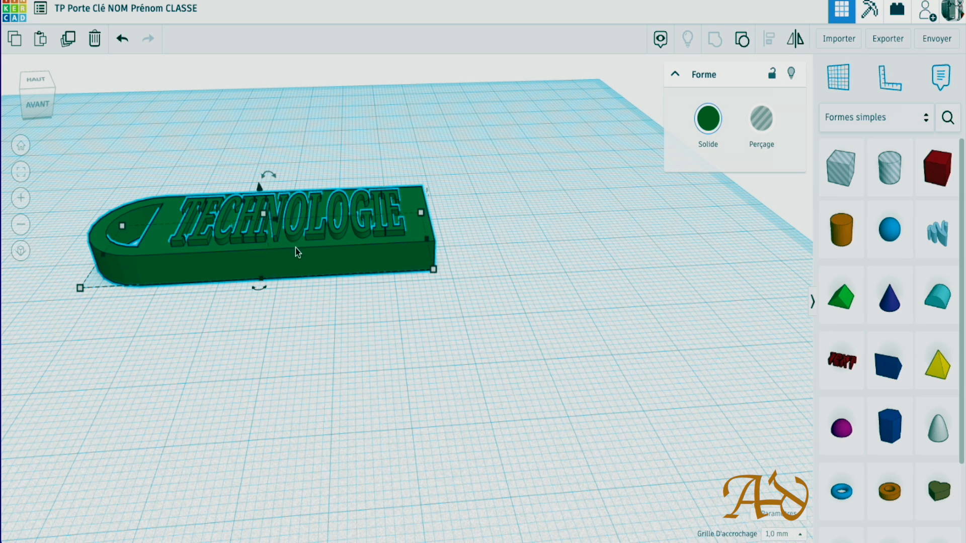
pyautogui.click(265, 215)
pyautogui.moveTo(491, 172); pyautogui.dragTo(418, 169, button='right')
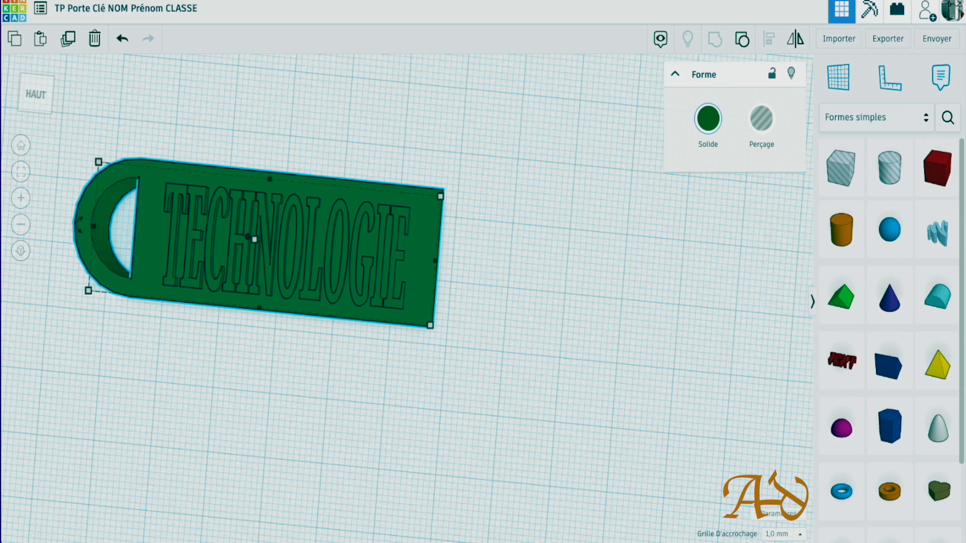